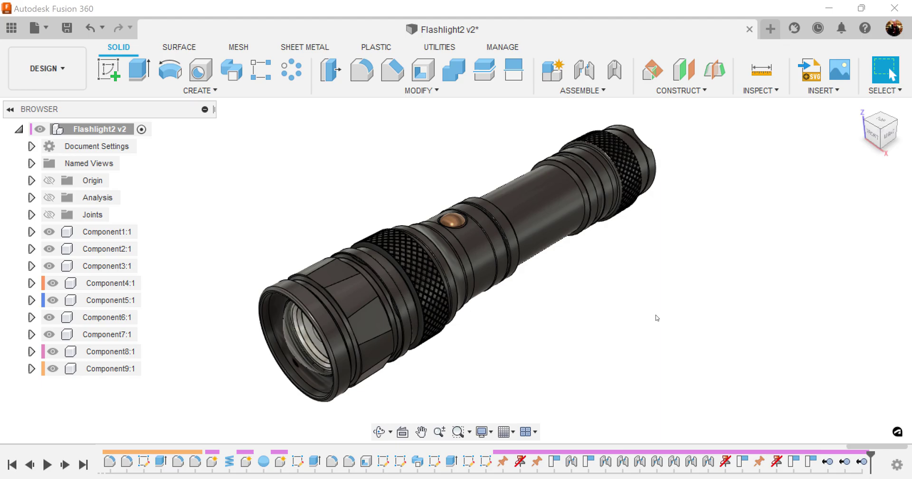
Switch the flashlight to the Render workspace and collapse the Rendering Gallery panel.
{"action": "left_click", "coordinate": [57, 67]}
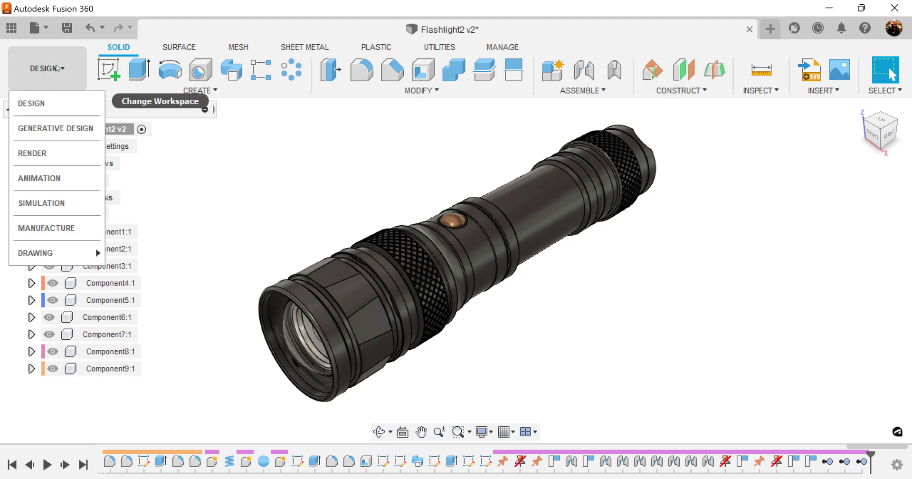
{"action": "left_click", "coordinate": [38, 153]}
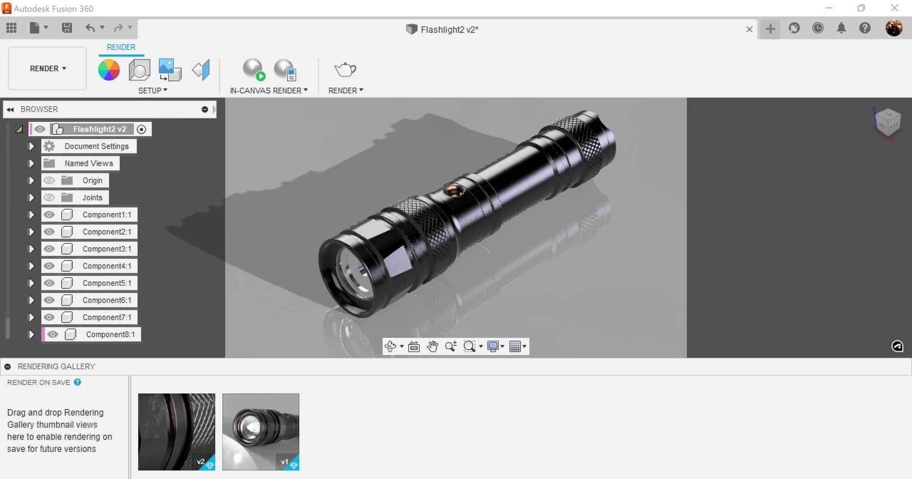
{"action": "left_click", "coordinate": [7, 366]}
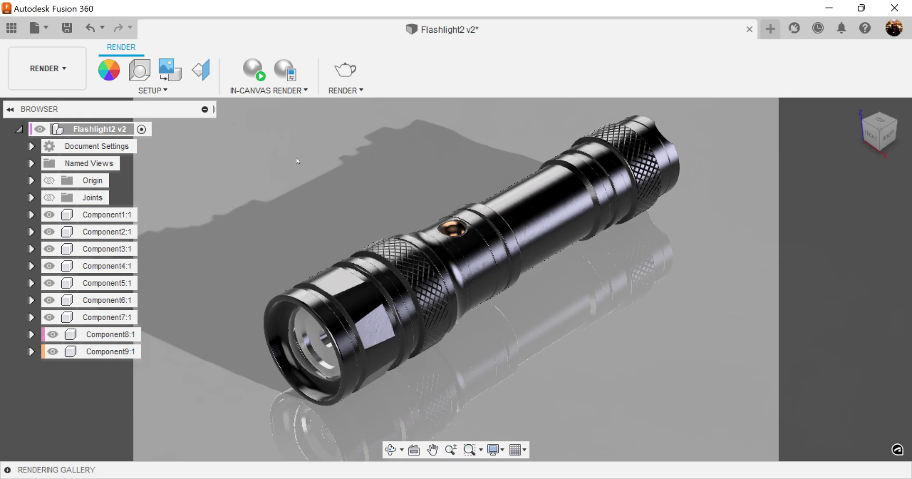
Start In-Canvas Render, browse the Environment Library in Scene Settings, and return to Settings.
{"action": "left_click", "coordinate": [254, 70]}
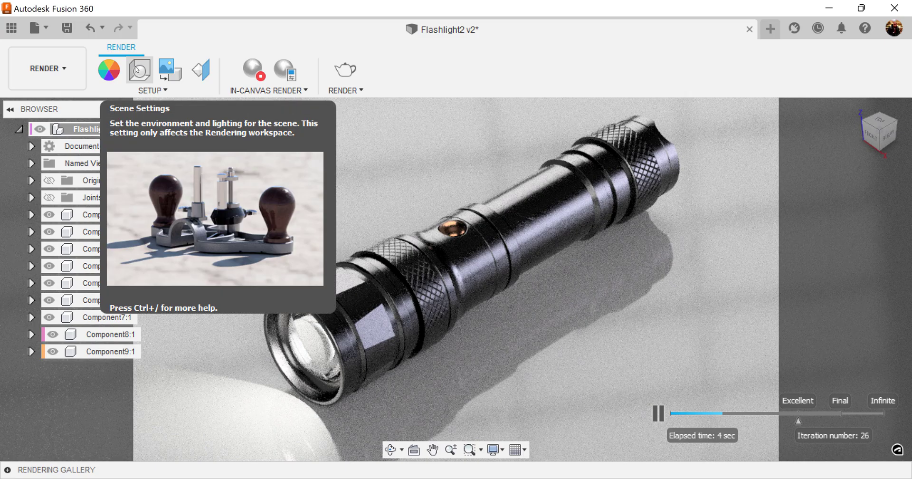
{"action": "left_click", "coordinate": [138, 69]}
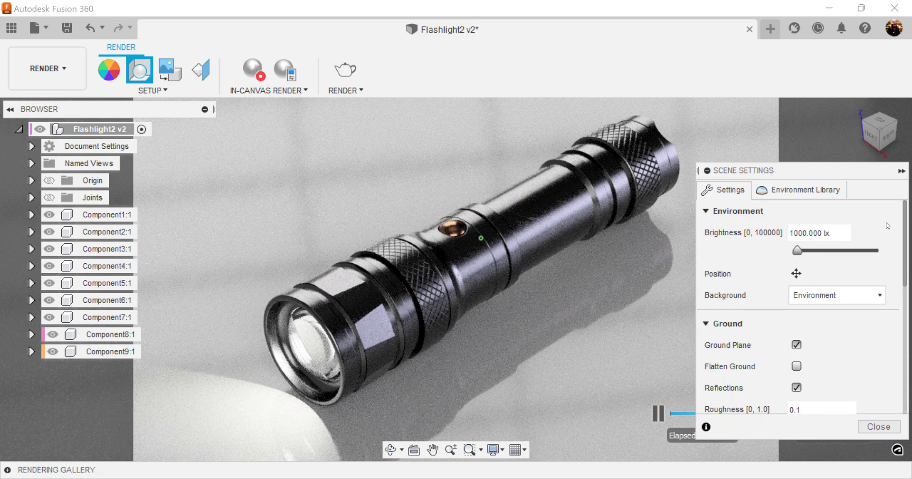
{"action": "left_click", "coordinate": [817, 190]}
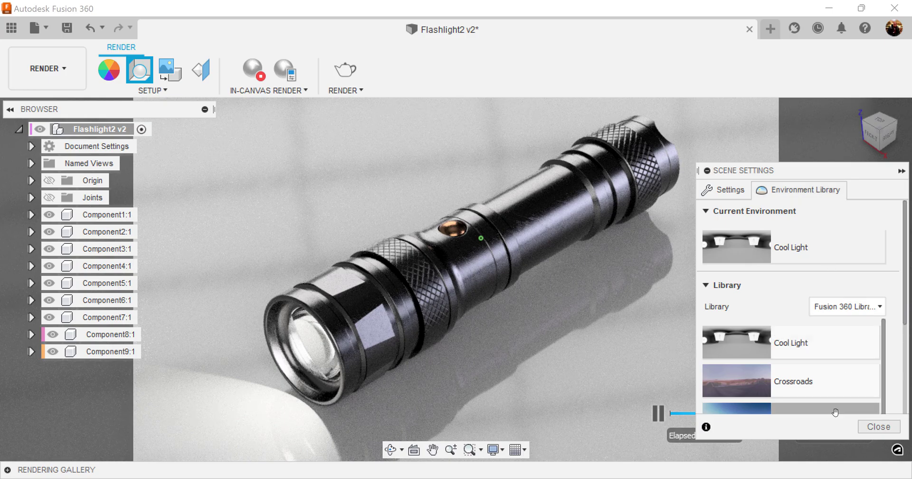
{"action": "scroll", "coordinate": [835, 412], "scroll_direction": "down", "scroll_amount": 10}
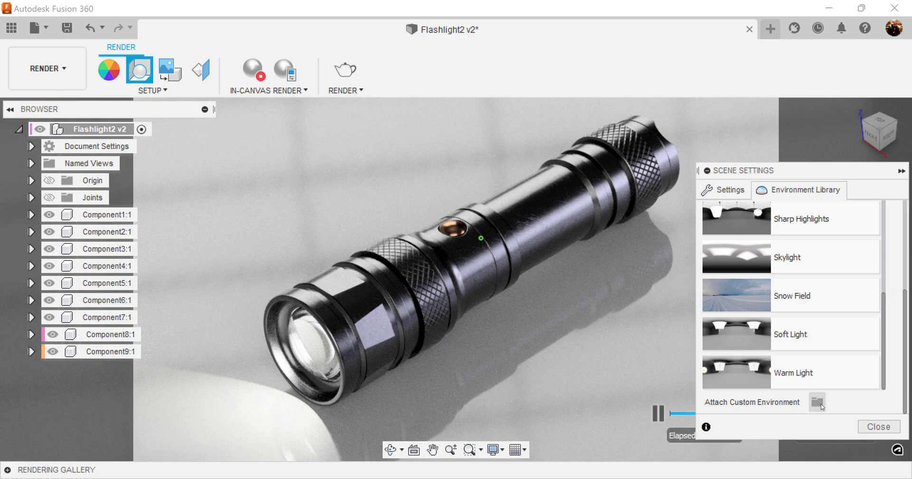
{"action": "left_click", "coordinate": [725, 189]}
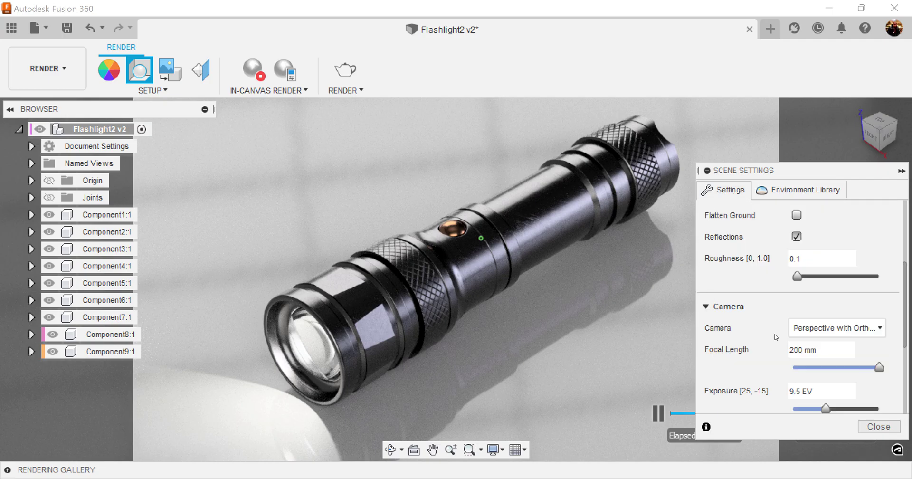
{"action": "left_click_drag", "start_coordinate": [906, 319], "coordinate": [904, 234]}
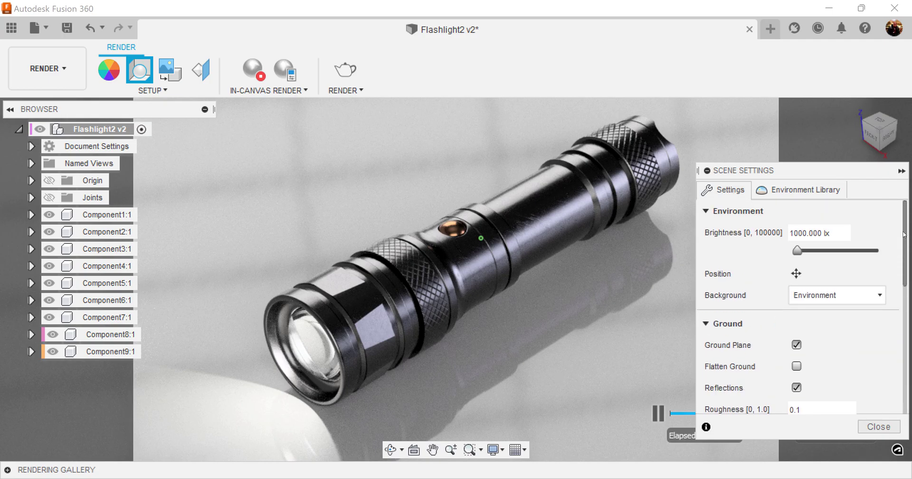
Rotate the lighting environment to 180 degrees with the Position tool.
{"action": "left_click", "coordinate": [797, 275]}
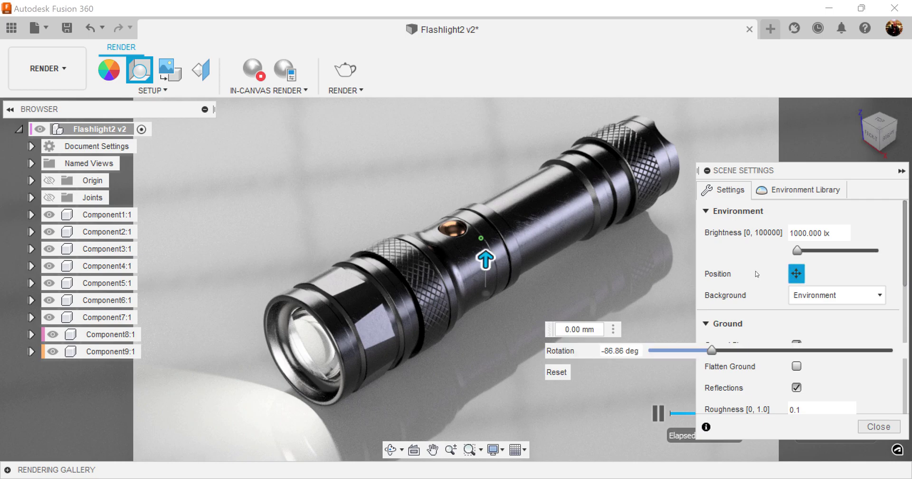
{"action": "left_click_drag", "start_coordinate": [712, 351], "coordinate": [893, 350]}
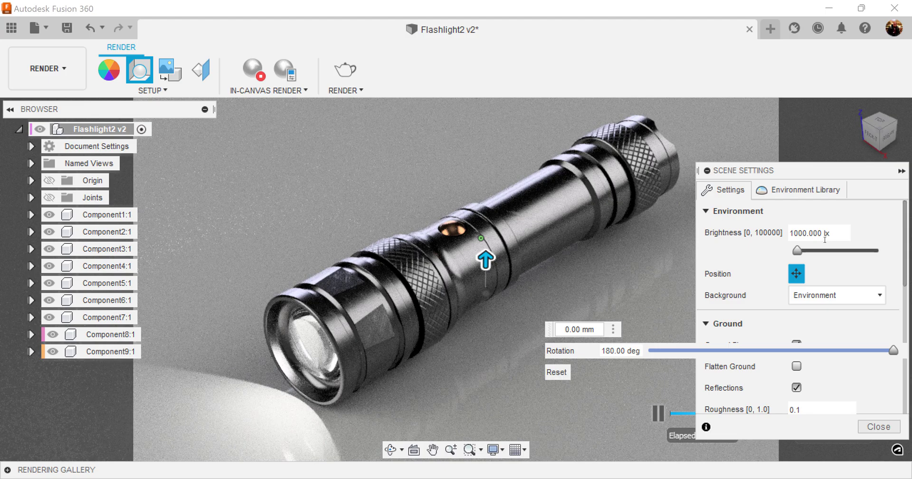
Finish positioning the environment and switch the scene background to Solid Color.
{"action": "left_click", "coordinate": [797, 273]}
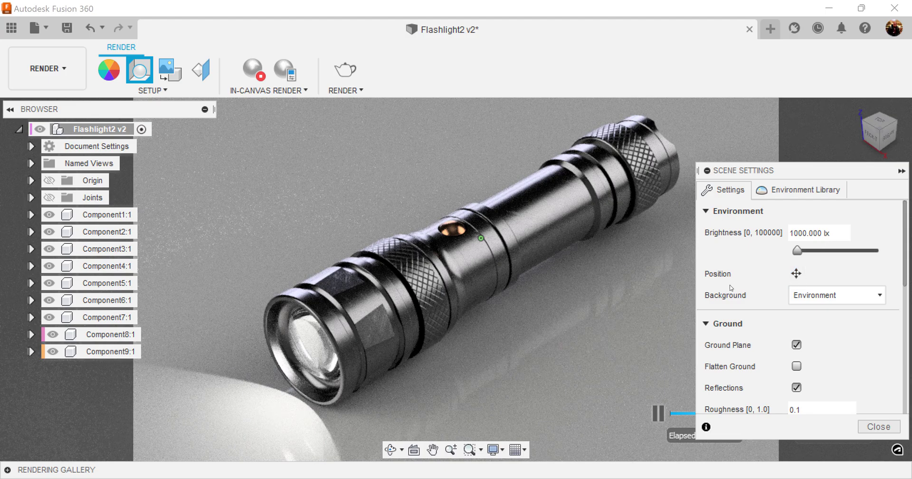
{"action": "left_click", "coordinate": [880, 296]}
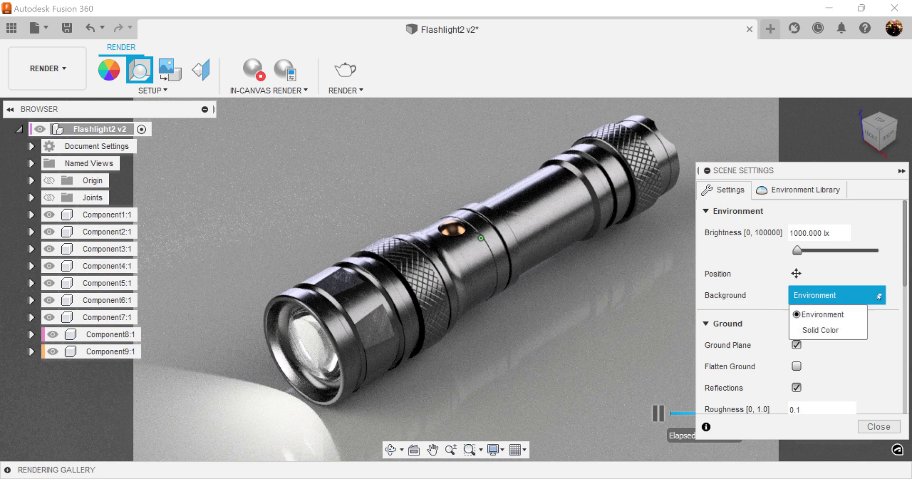
{"action": "left_click", "coordinate": [843, 332]}
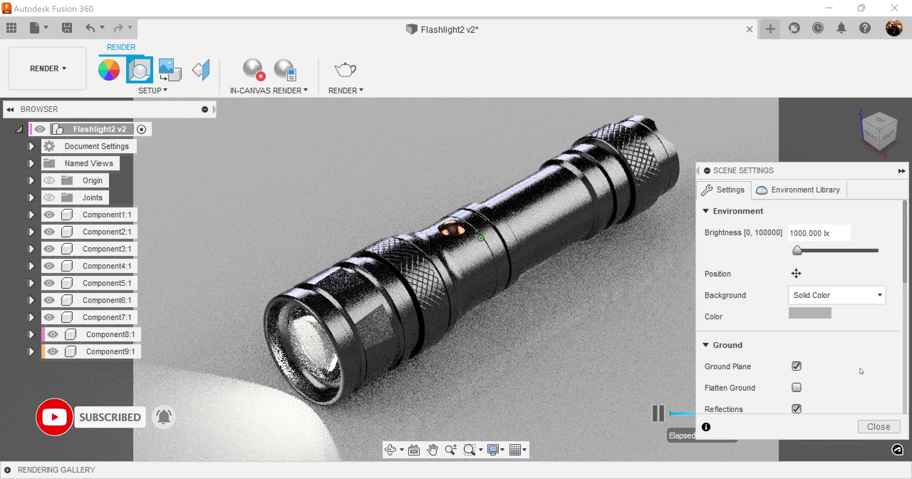
{"action": "left_click", "coordinate": [850, 296]}
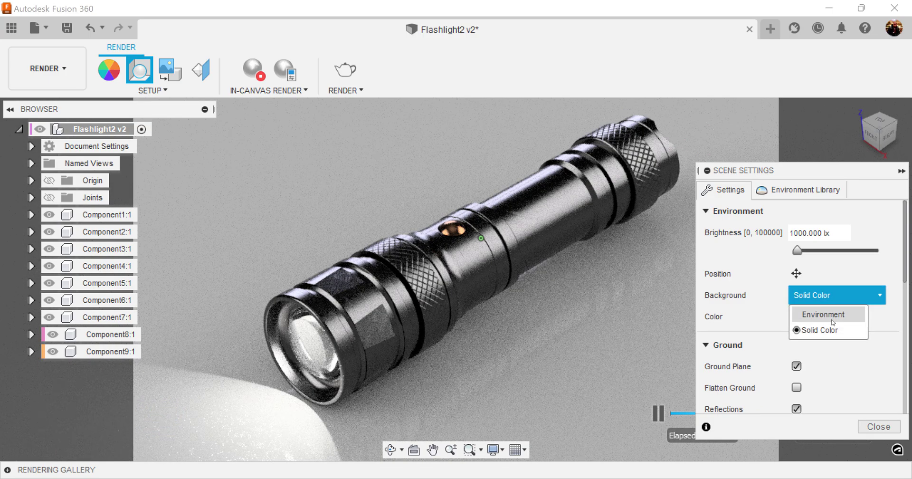
{"action": "left_click", "coordinate": [884, 354]}
Try a cyan solid background colour, then set the background back to Environment.
{"action": "left_click", "coordinate": [810, 312]}
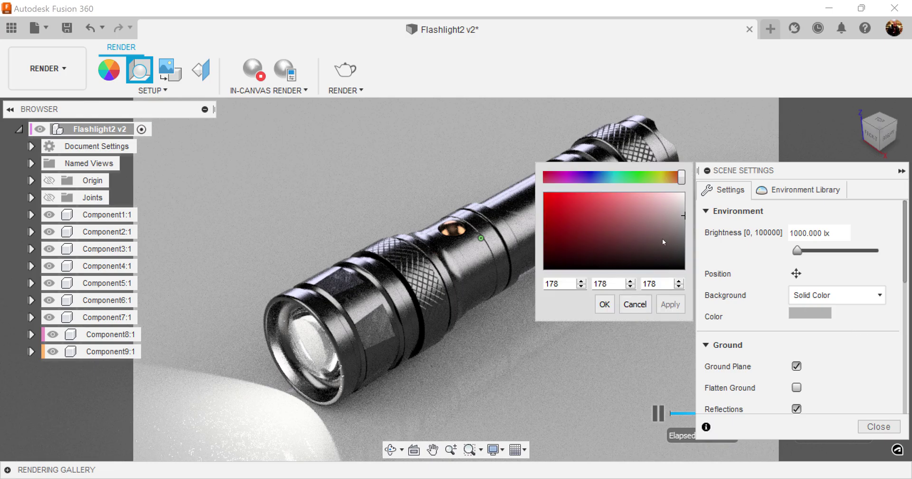
{"action": "left_click", "coordinate": [596, 176]}
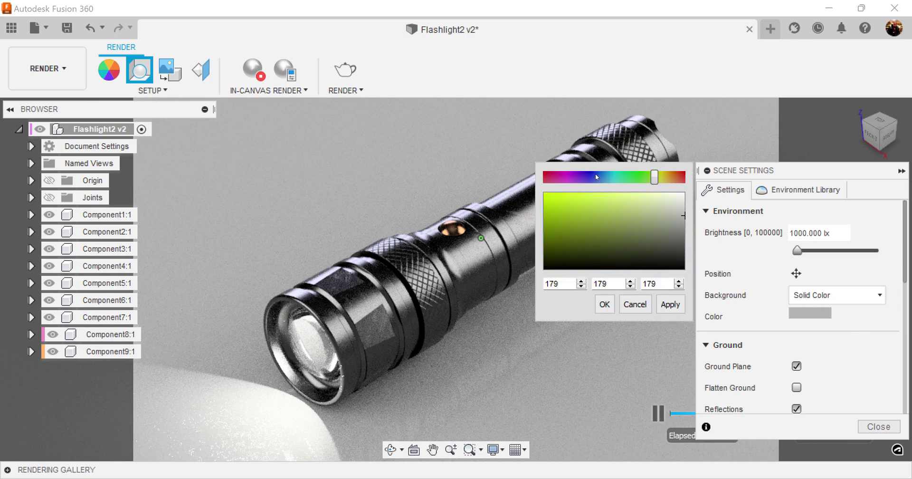
{"action": "left_click", "coordinate": [602, 305]}
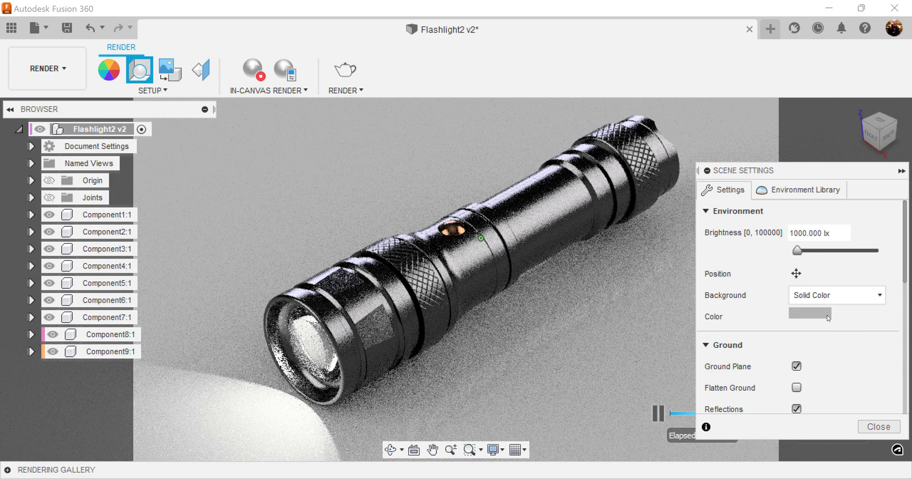
{"action": "left_click", "coordinate": [815, 314]}
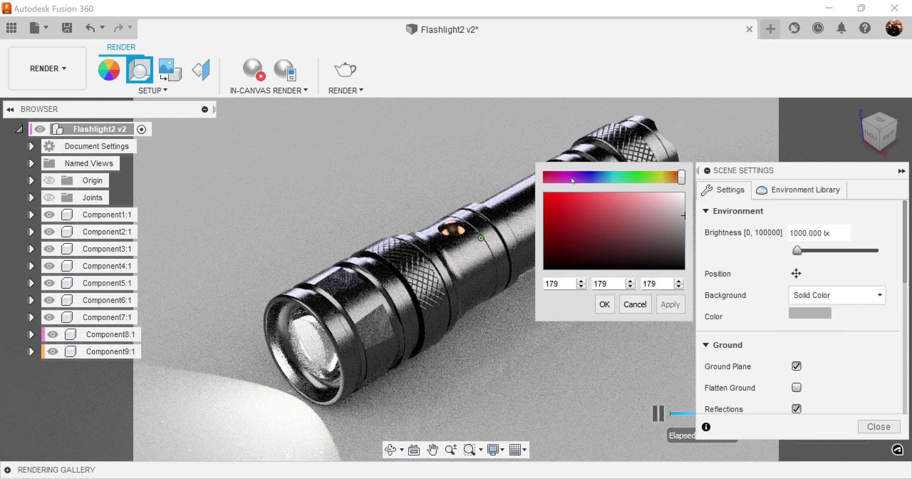
{"action": "left_click_drag", "start_coordinate": [573, 181], "coordinate": [595, 179]}
{"action": "left_click", "coordinate": [560, 218]}
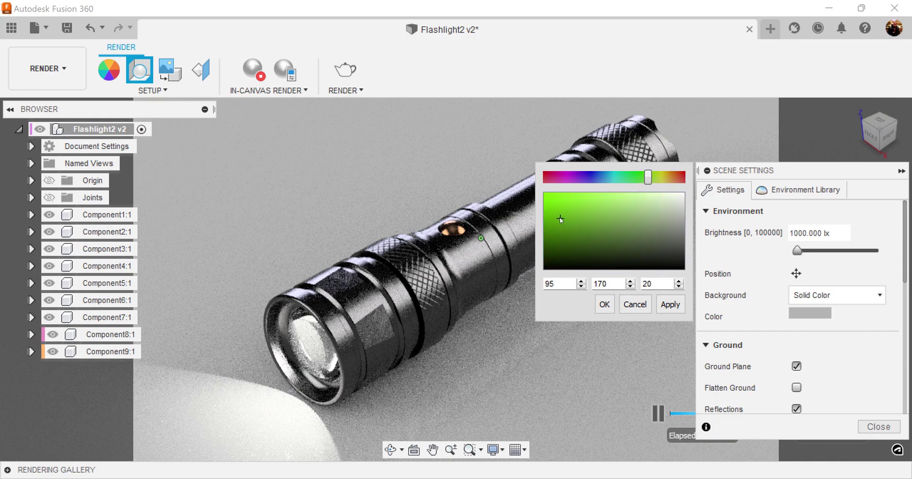
{"action": "left_click", "coordinate": [572, 206]}
{"action": "left_click", "coordinate": [610, 178]}
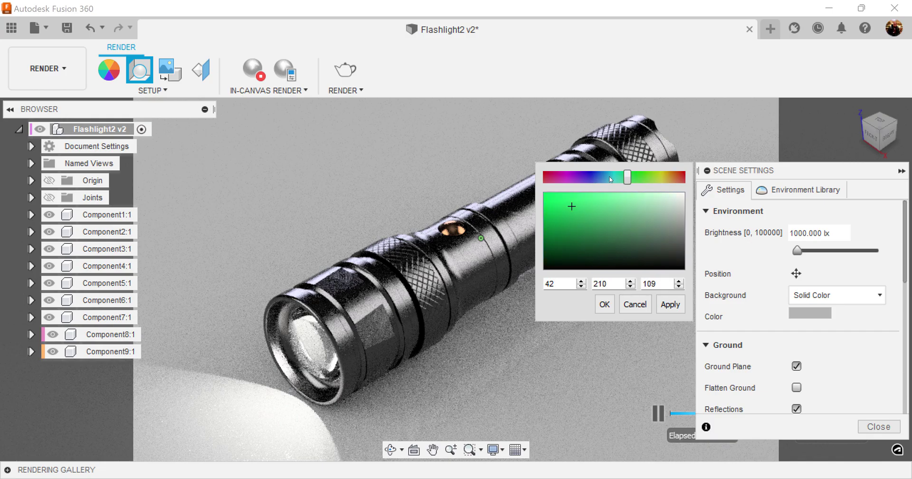
{"action": "left_click", "coordinate": [670, 304]}
{"action": "left_click", "coordinate": [605, 304]}
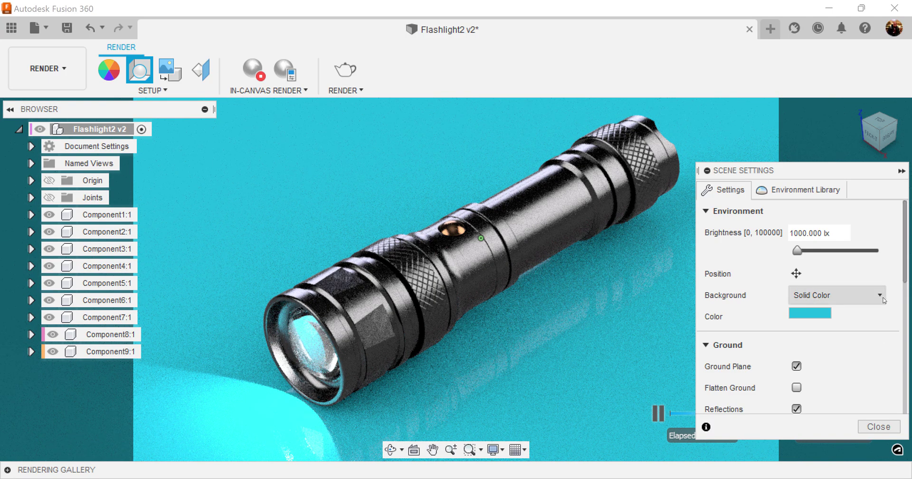
{"action": "left_click", "coordinate": [845, 292]}
{"action": "left_click", "coordinate": [837, 314]}
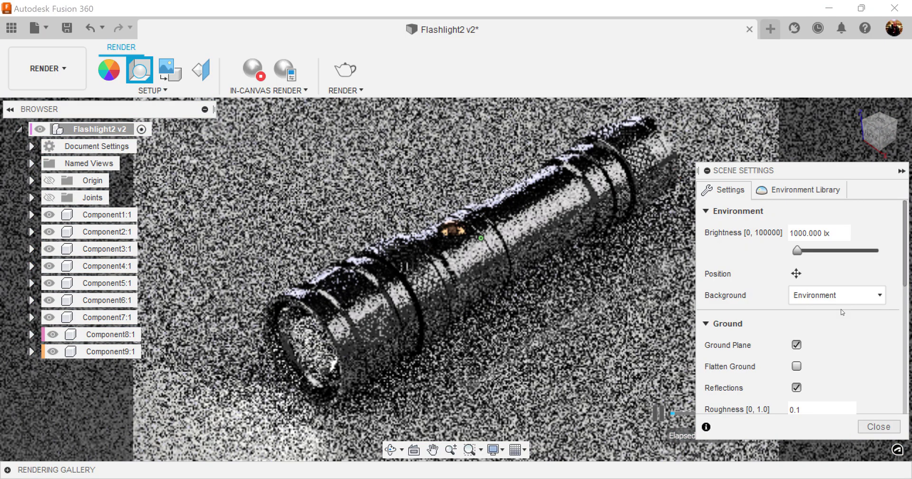
Toggle Flatten Ground and ground Reflections on, then back to their original states.
{"action": "left_click_drag", "start_coordinate": [902, 263], "coordinate": [908, 312]}
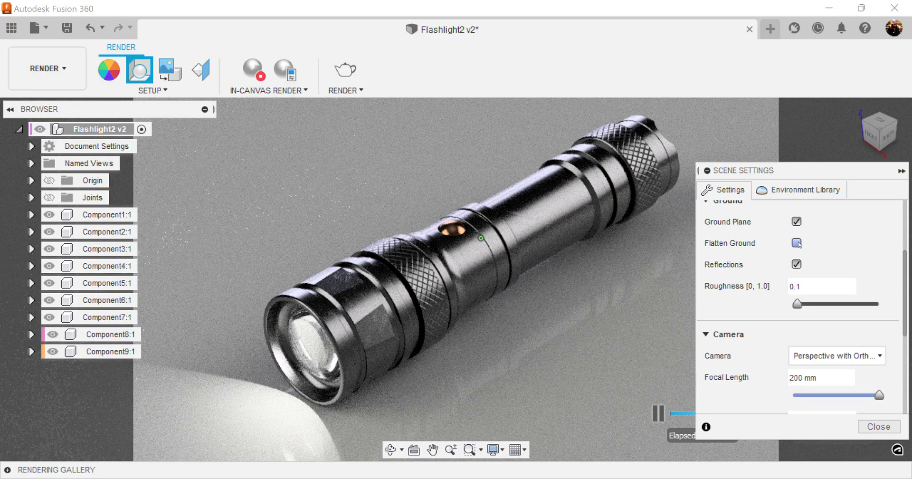
{"action": "left_click", "coordinate": [796, 243]}
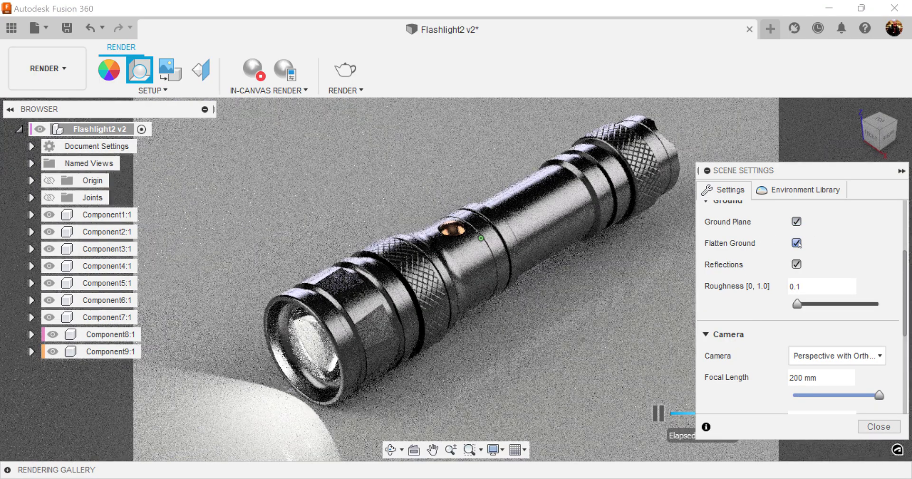
{"action": "left_click", "coordinate": [797, 243]}
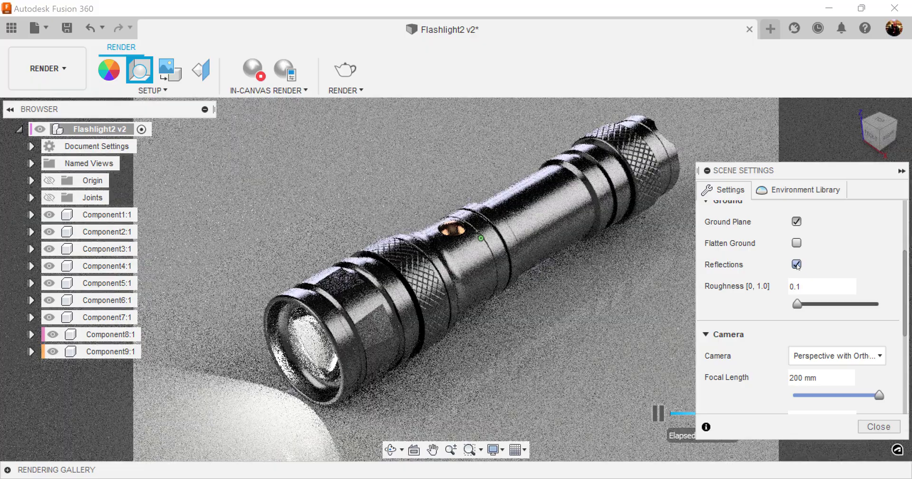
{"action": "left_click", "coordinate": [796, 265]}
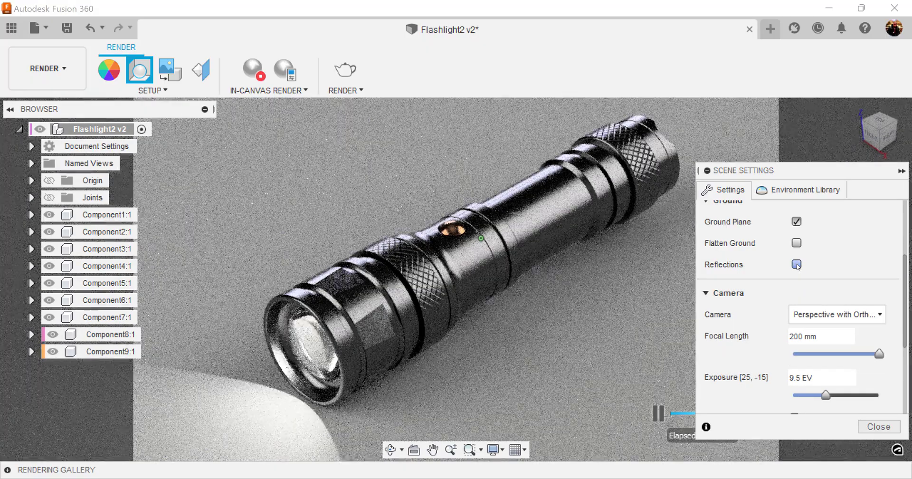
{"action": "left_click", "coordinate": [797, 264]}
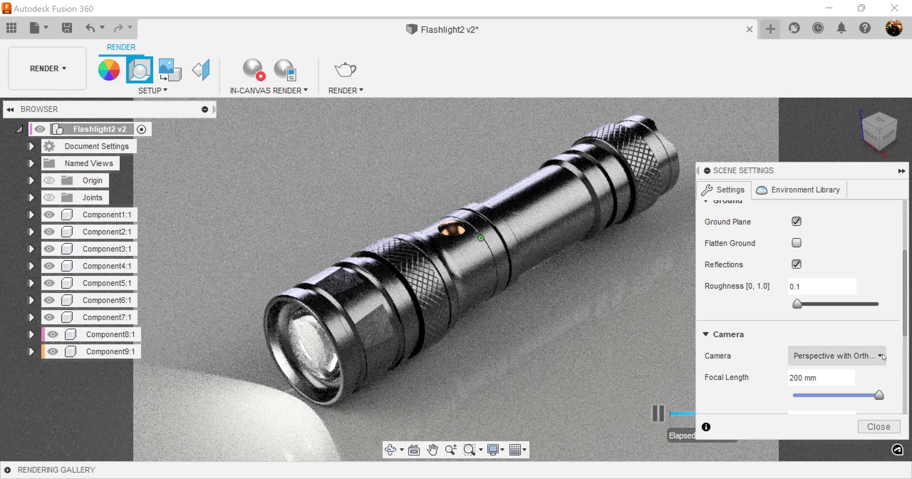
Set depth-of-field blur to 1, restore it to 0.04, and close Scene Settings.
{"action": "left_click_drag", "start_coordinate": [907, 323], "coordinate": [906, 364]}
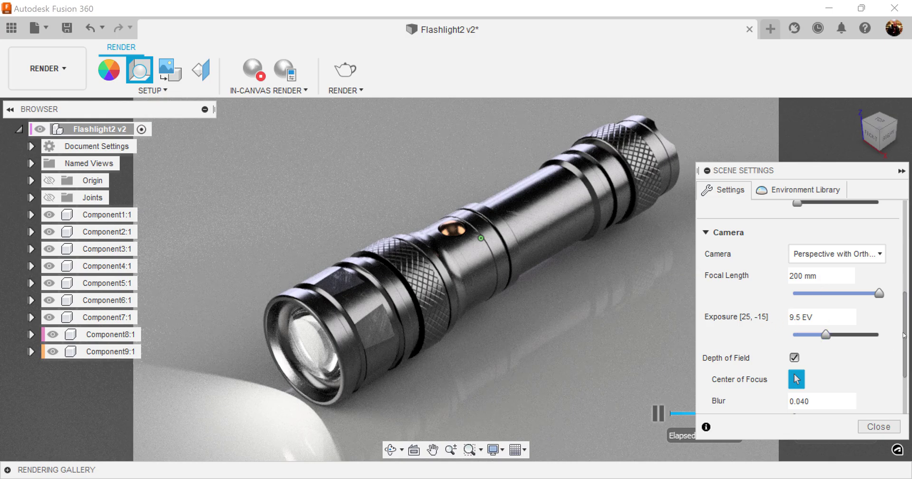
{"action": "scroll", "coordinate": [907, 328], "scroll_direction": "down", "scroll_amount": 3}
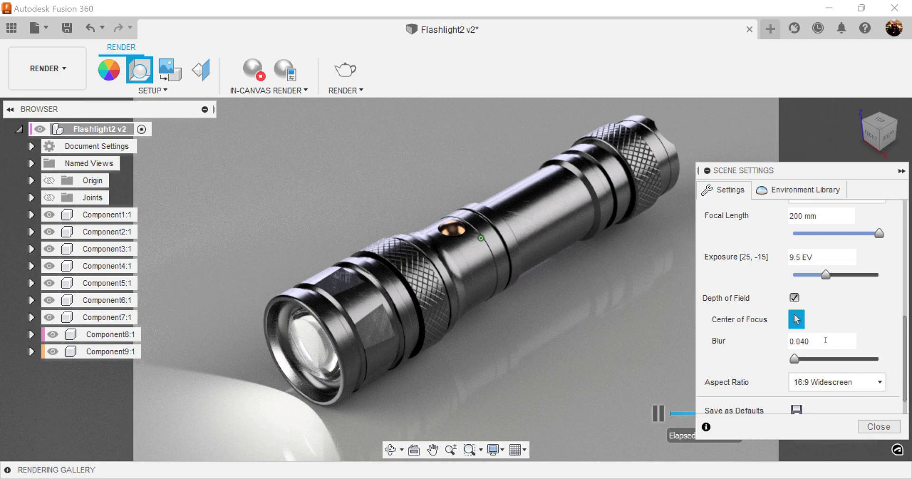
{"action": "left_click_drag", "start_coordinate": [810, 341], "coordinate": [694, 341]}
{"action": "type", "text": "1"}
{"action": "key", "text": "Return"}
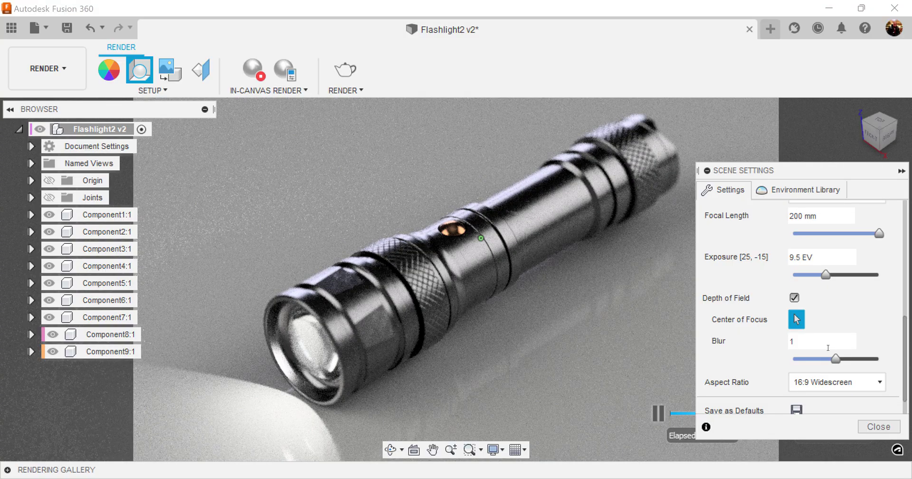
{"action": "left_click_drag", "start_coordinate": [828, 347], "coordinate": [699, 341]}
{"action": "type", "text": ".04"}
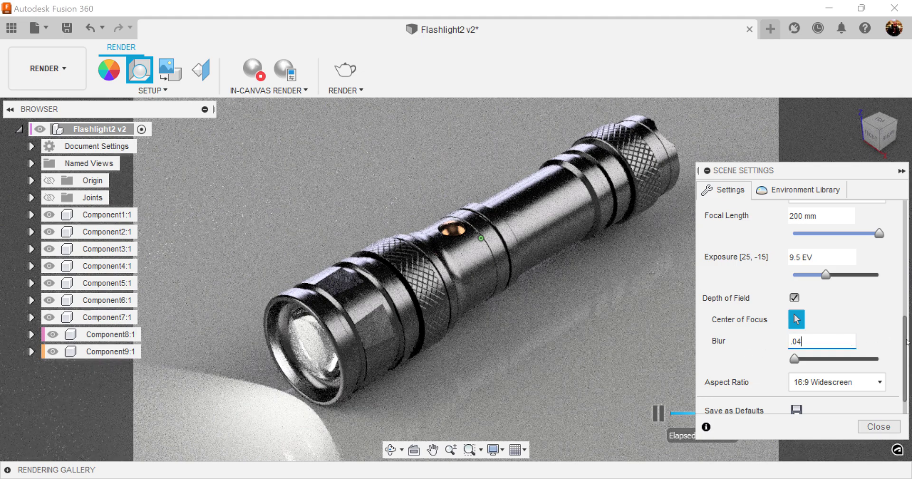
{"action": "scroll", "coordinate": [908, 364], "scroll_direction": "down", "scroll_amount": 2}
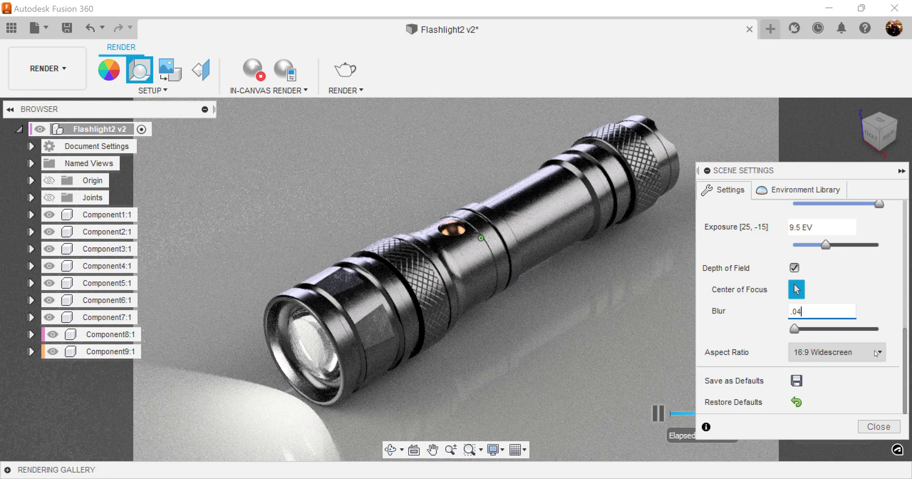
{"action": "left_click", "coordinate": [879, 427]}
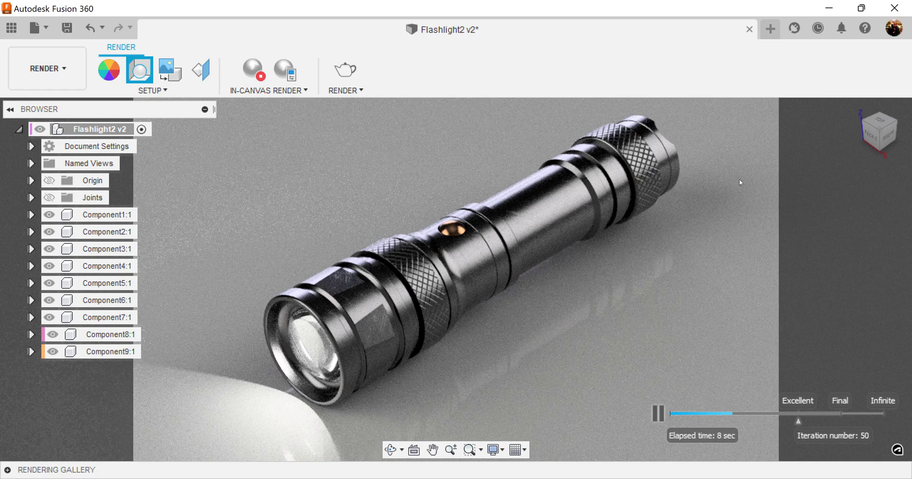
Stop the live in-canvas render and open the Render settings dialog.
{"action": "left_click", "coordinate": [349, 90]}
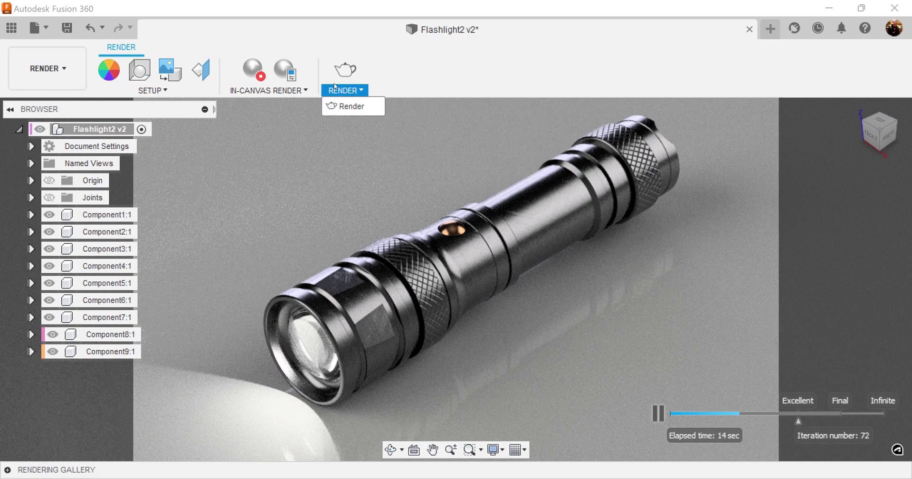
{"action": "left_click", "coordinate": [256, 73]}
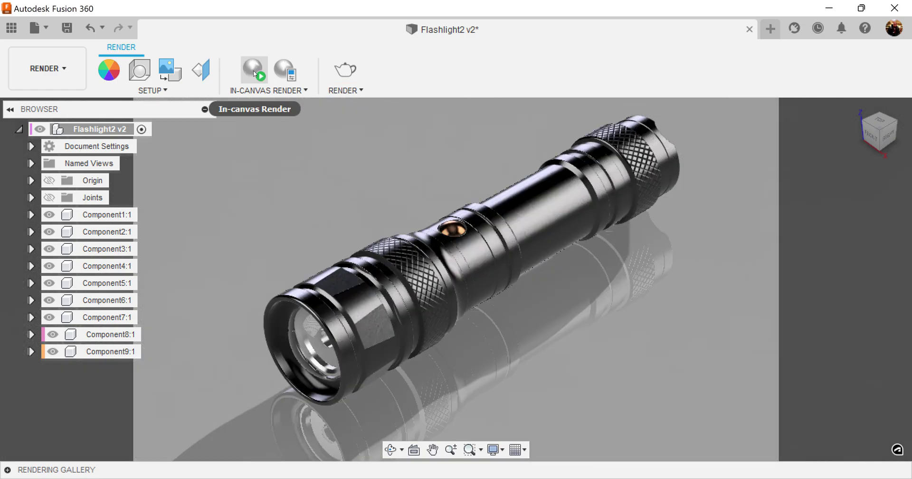
{"action": "left_click", "coordinate": [346, 72]}
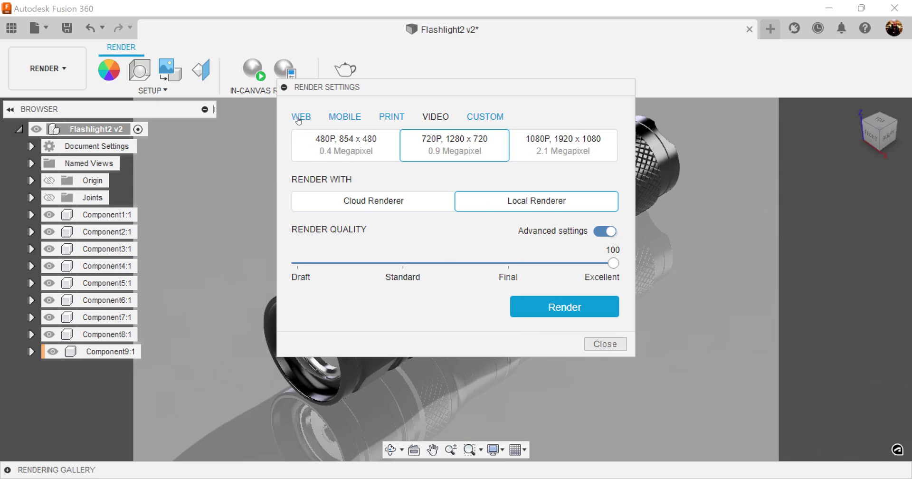
Choose the Video 720P (1280 x 720) preset and start the local render.
{"action": "left_click", "coordinate": [298, 119]}
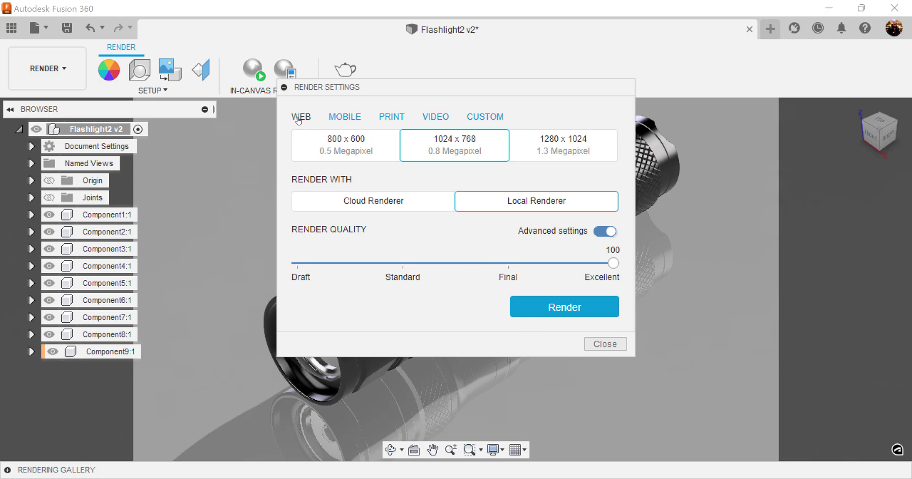
{"action": "left_click", "coordinate": [350, 122]}
{"action": "left_click", "coordinate": [391, 120]}
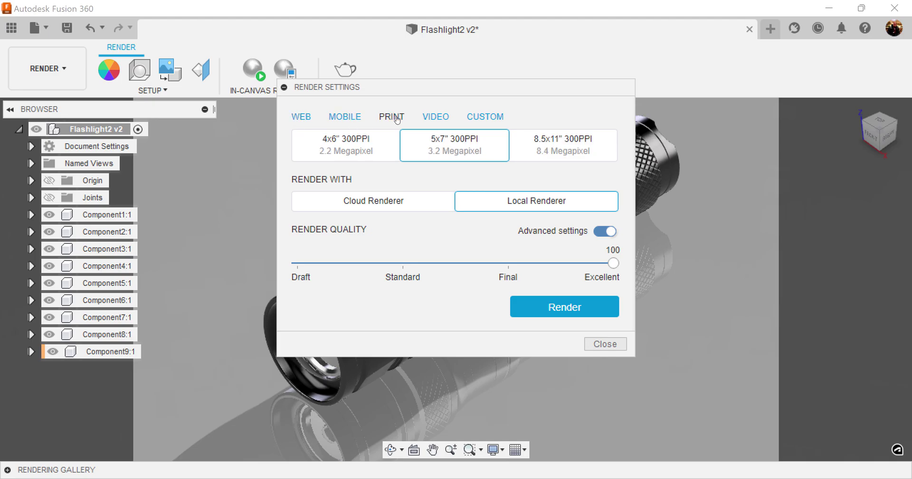
{"action": "left_click", "coordinate": [436, 120]}
{"action": "left_click", "coordinate": [492, 118]}
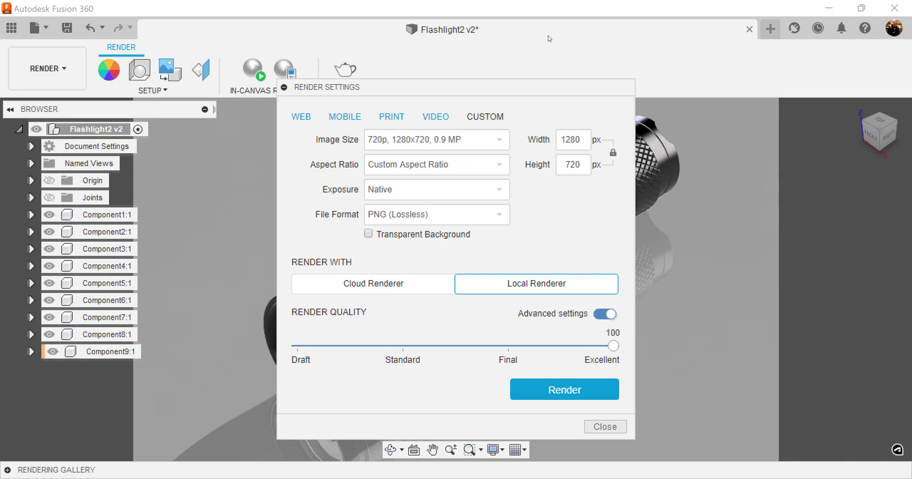
{"action": "left_click", "coordinate": [435, 120]}
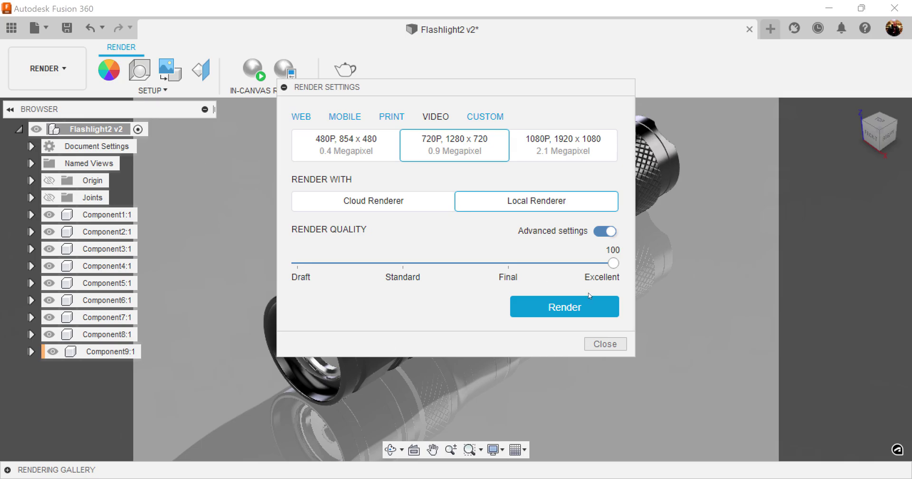
{"action": "left_click", "coordinate": [602, 316]}
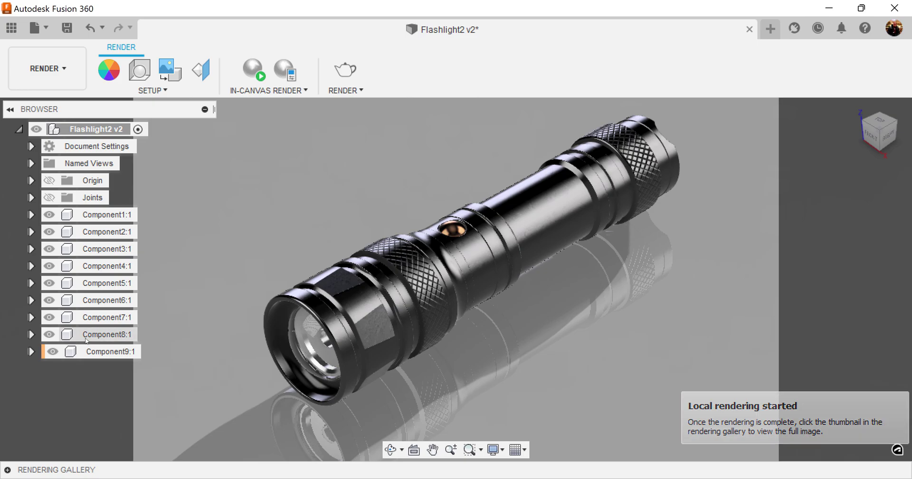
Expand the Rendering Gallery and open the new v2 render in the viewer.
{"action": "left_click", "coordinate": [7, 469]}
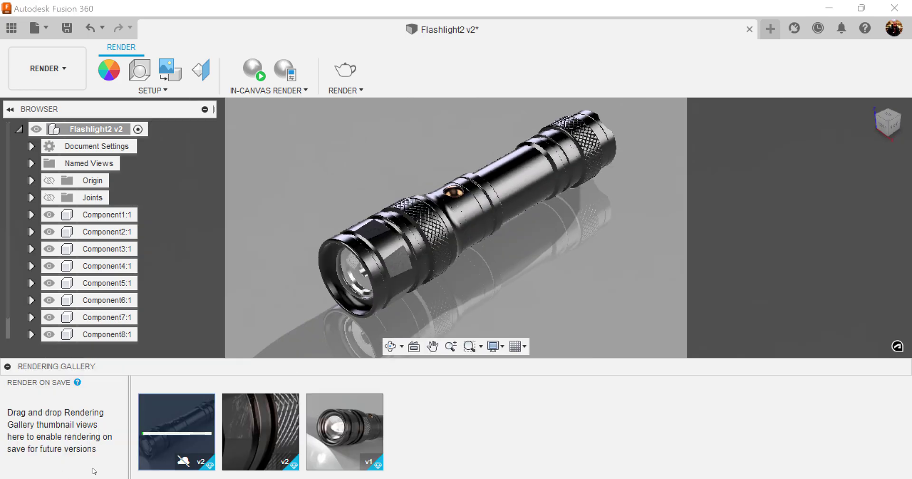
{"action": "mouse_move", "coordinate": [175, 435]}
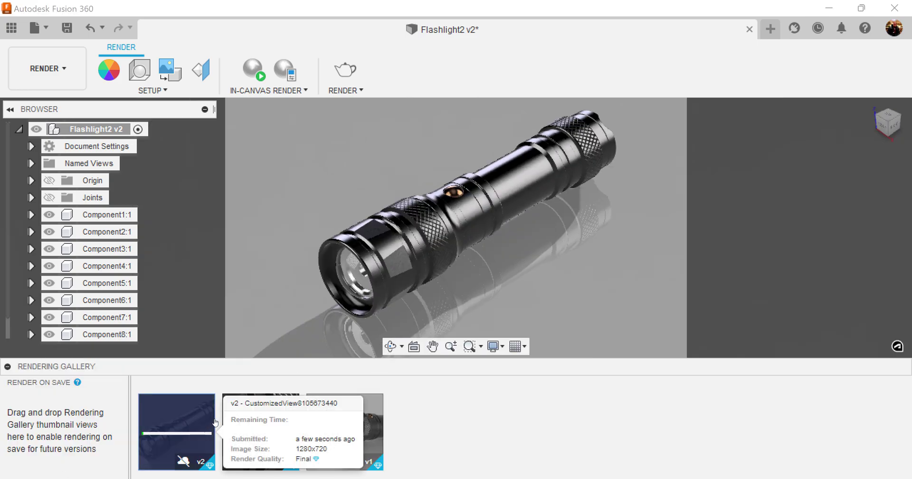
{"action": "double_click", "coordinate": [177, 438]}
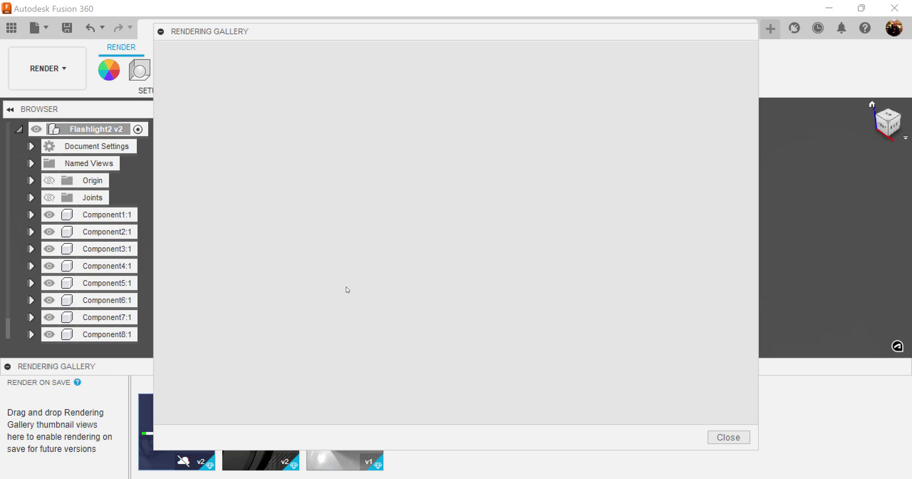